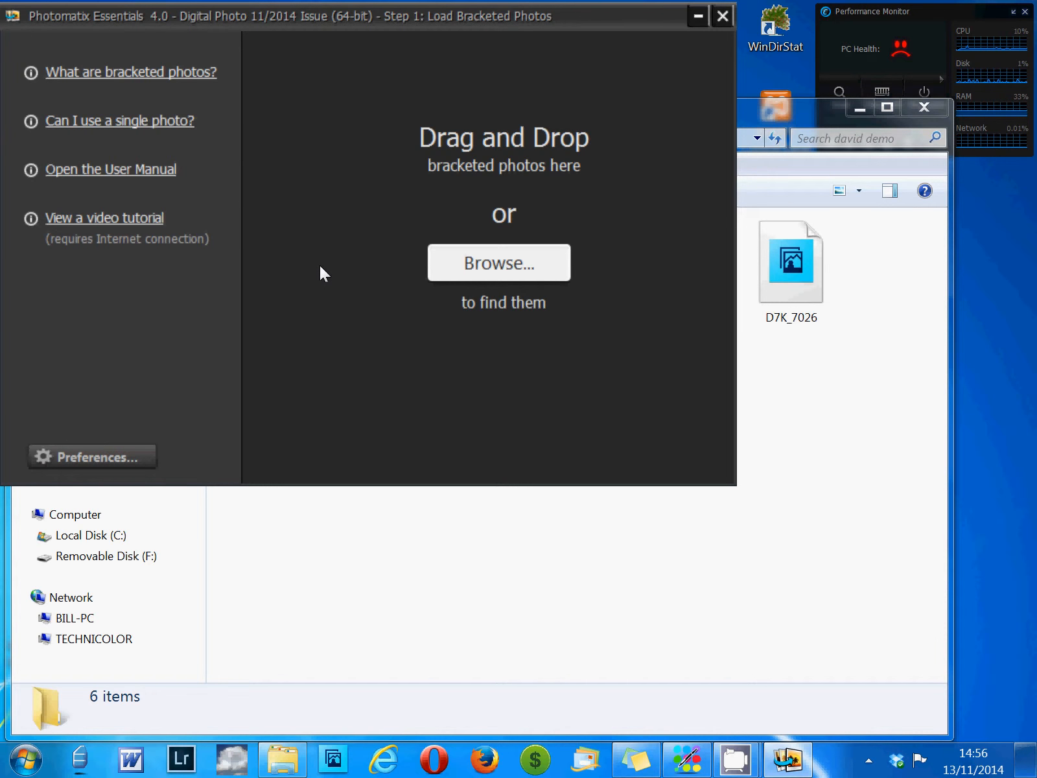
# Bring the source photo folder forward, view the D7K_7024 JPEG in Windows Photo Viewer and close it.
pyautogui.click(756, 425)
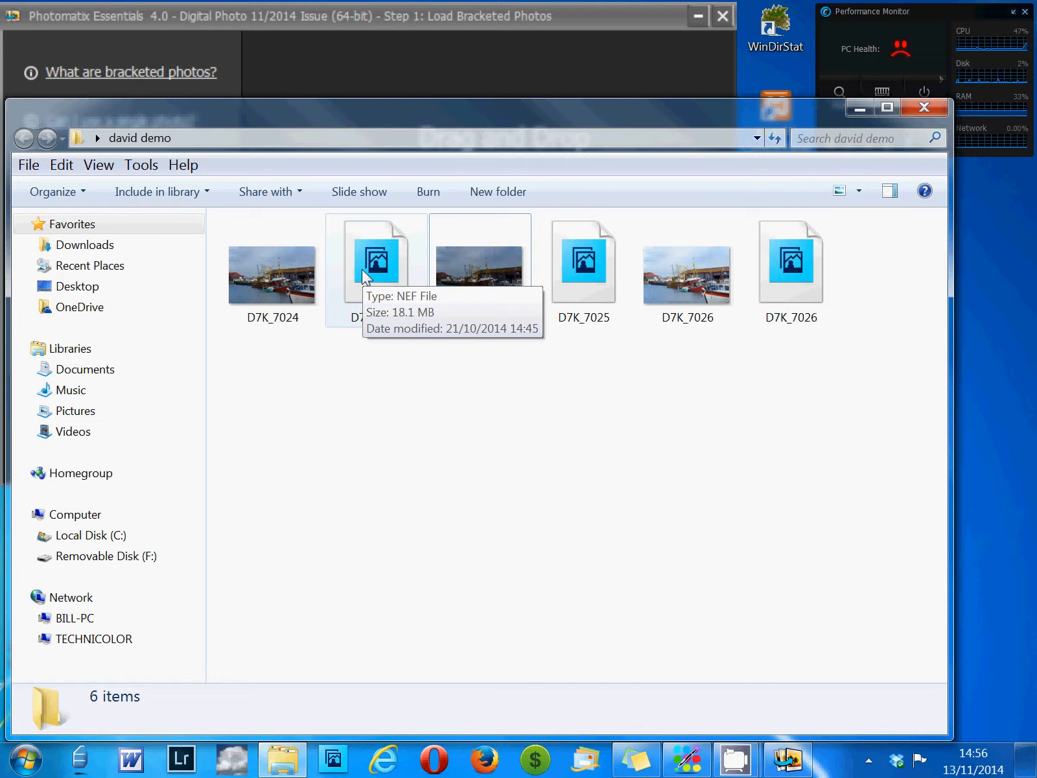
pyautogui.doubleClick(290, 290)
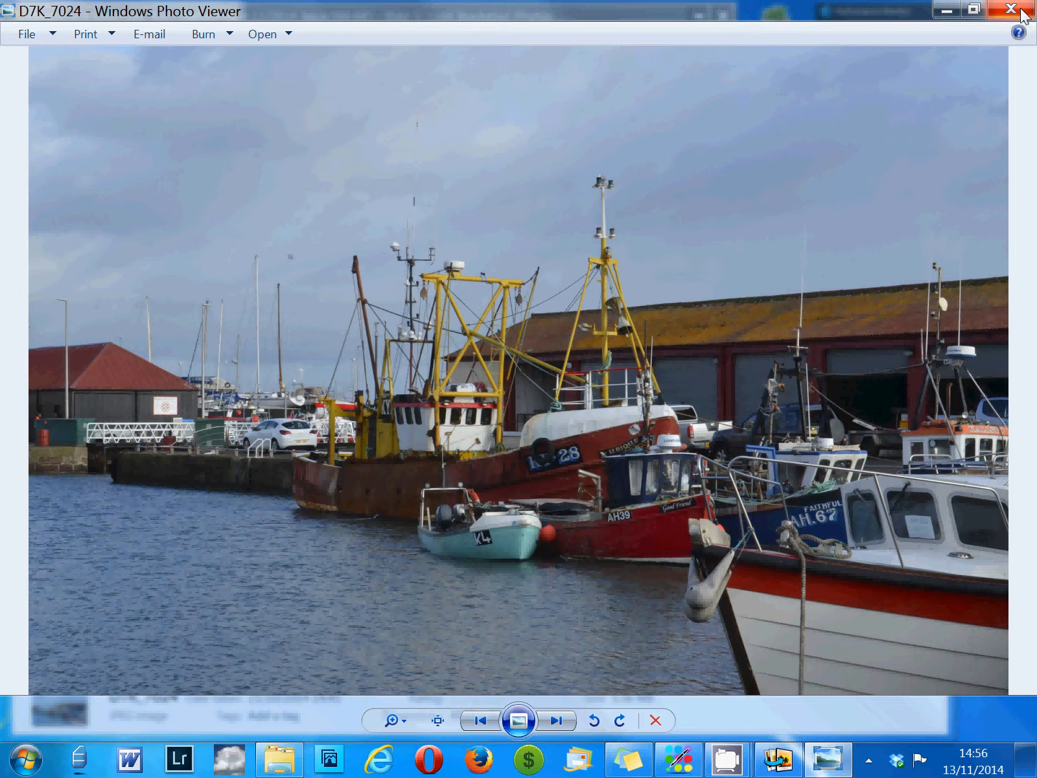
pyautogui.click(1023, 11)
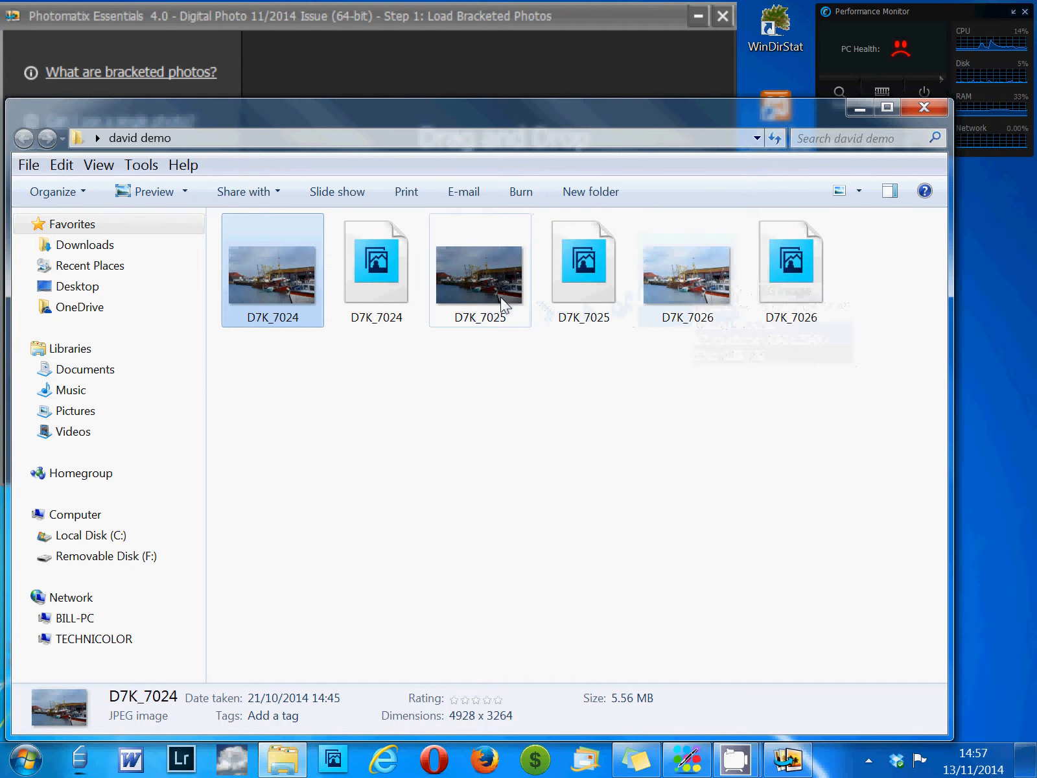
pyautogui.moveTo(681, 292)
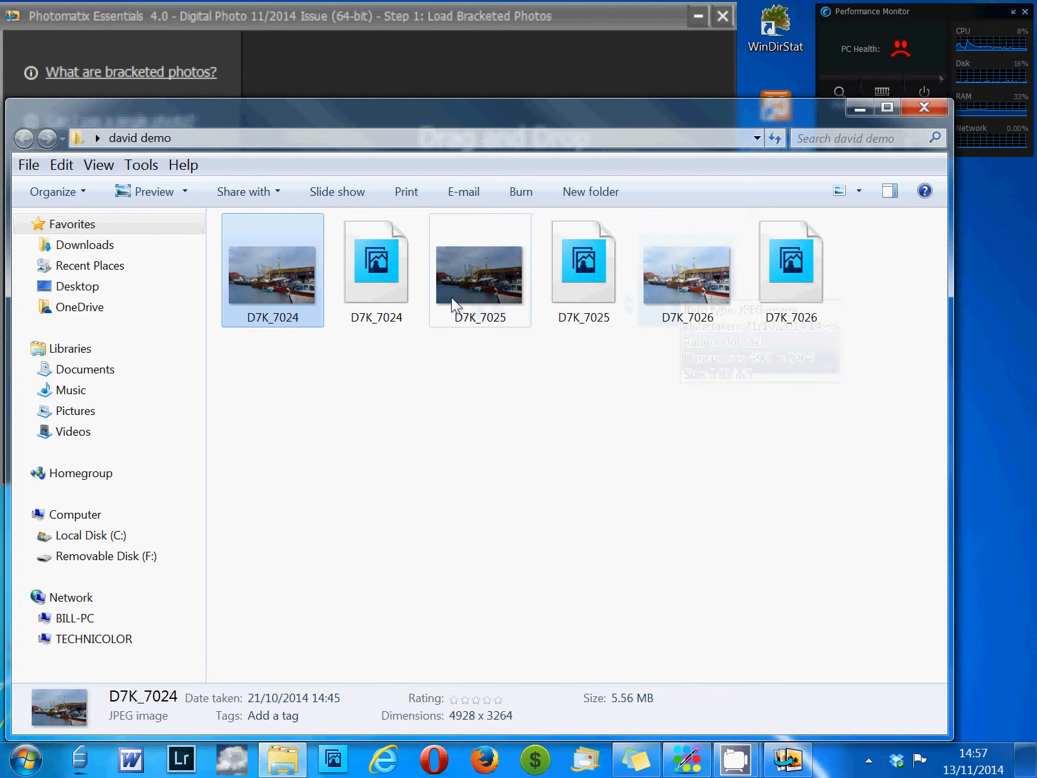
# Load the NEF files D7K_7024, D7K_7025 and D7K_7026 into Photomatix Essentials and minimize the photo folder.
pyautogui.moveTo(373, 288)
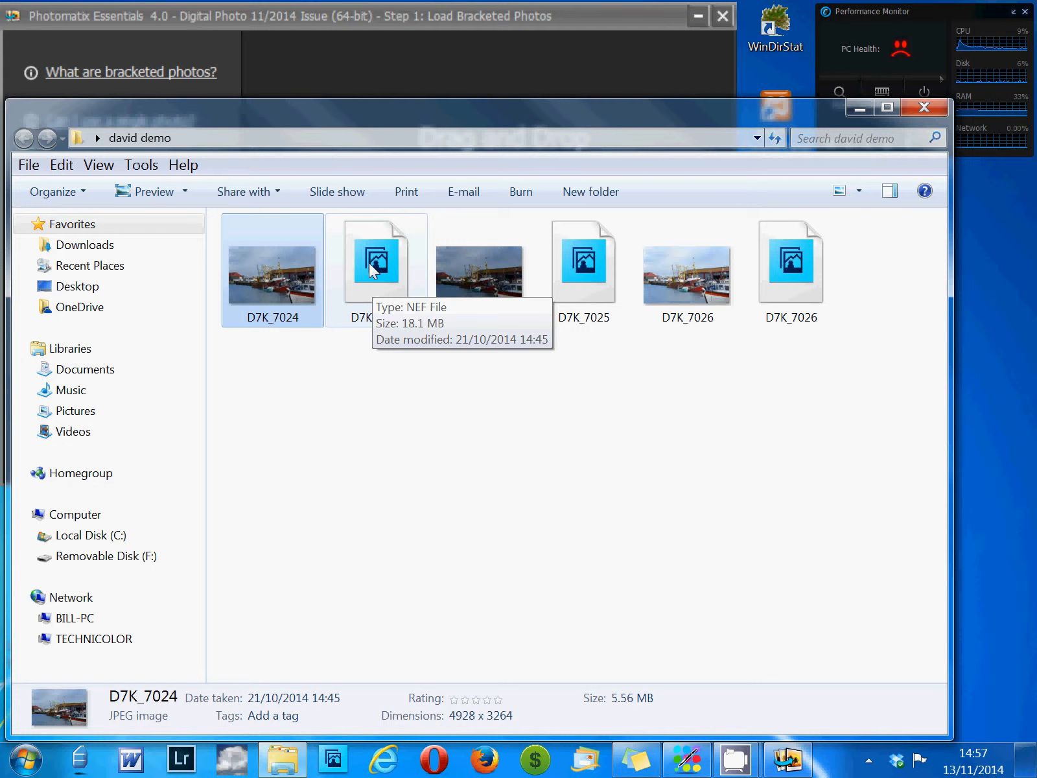
pyautogui.click(373, 271)
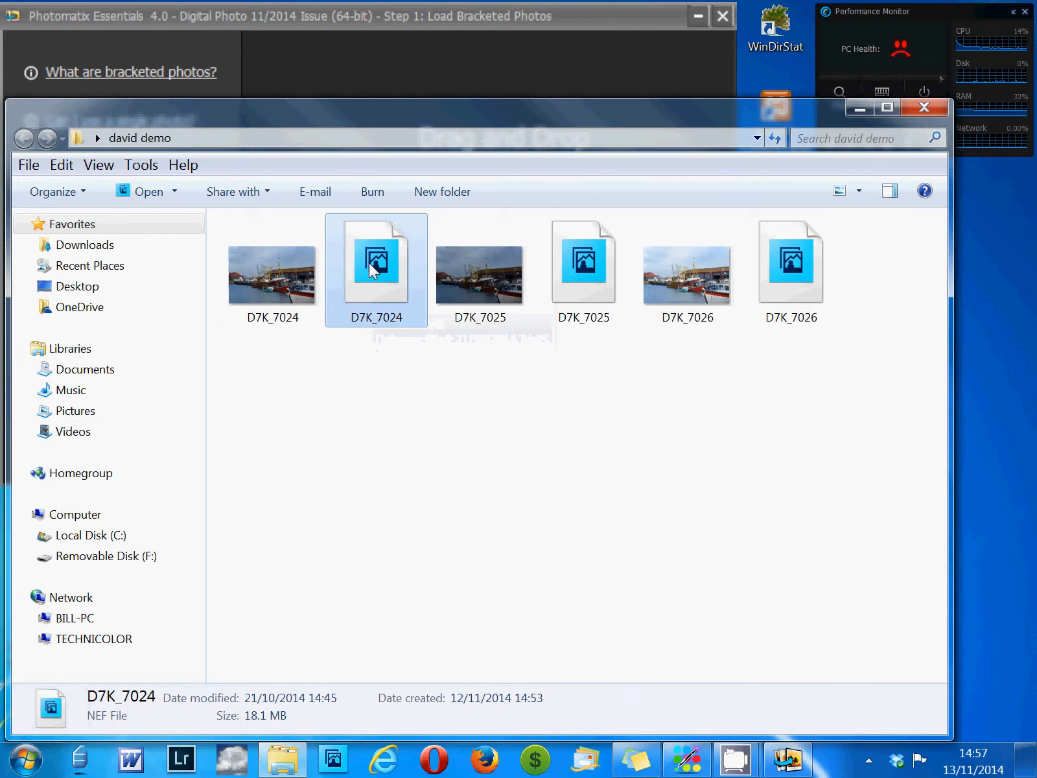
pyautogui.keyDown('ctrl'); pyautogui.click(594, 279); pyautogui.keyUp('ctrl')
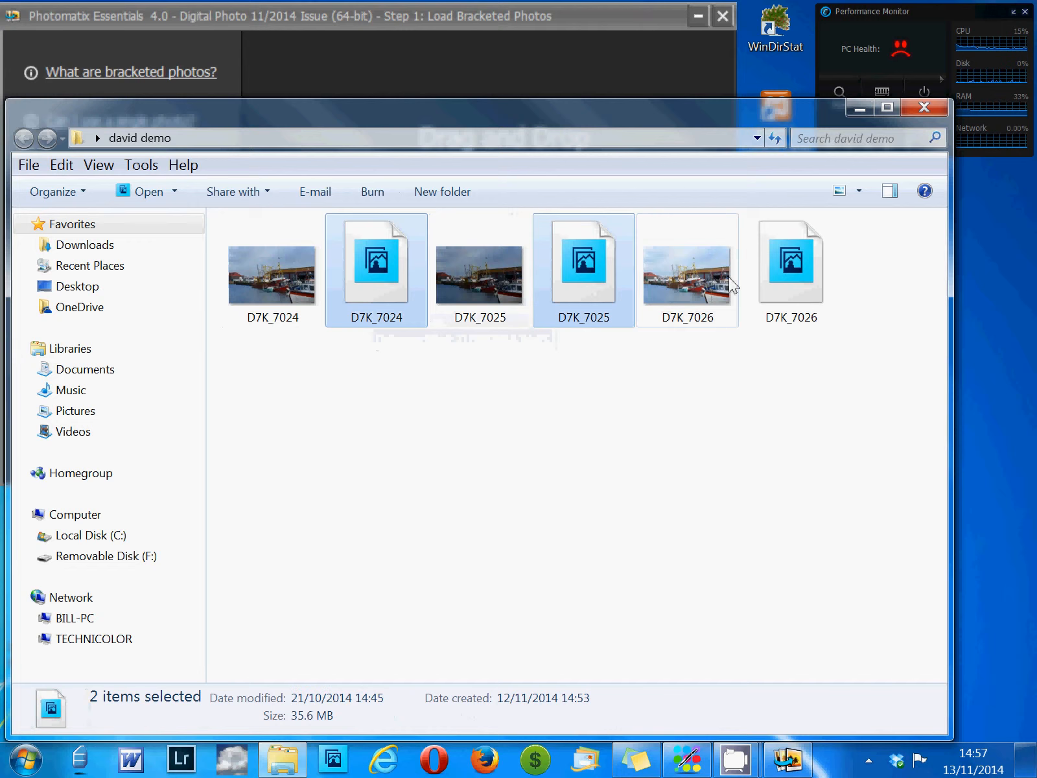
pyautogui.keyDown('ctrl'); pyautogui.click(789, 262); pyautogui.keyUp('ctrl')
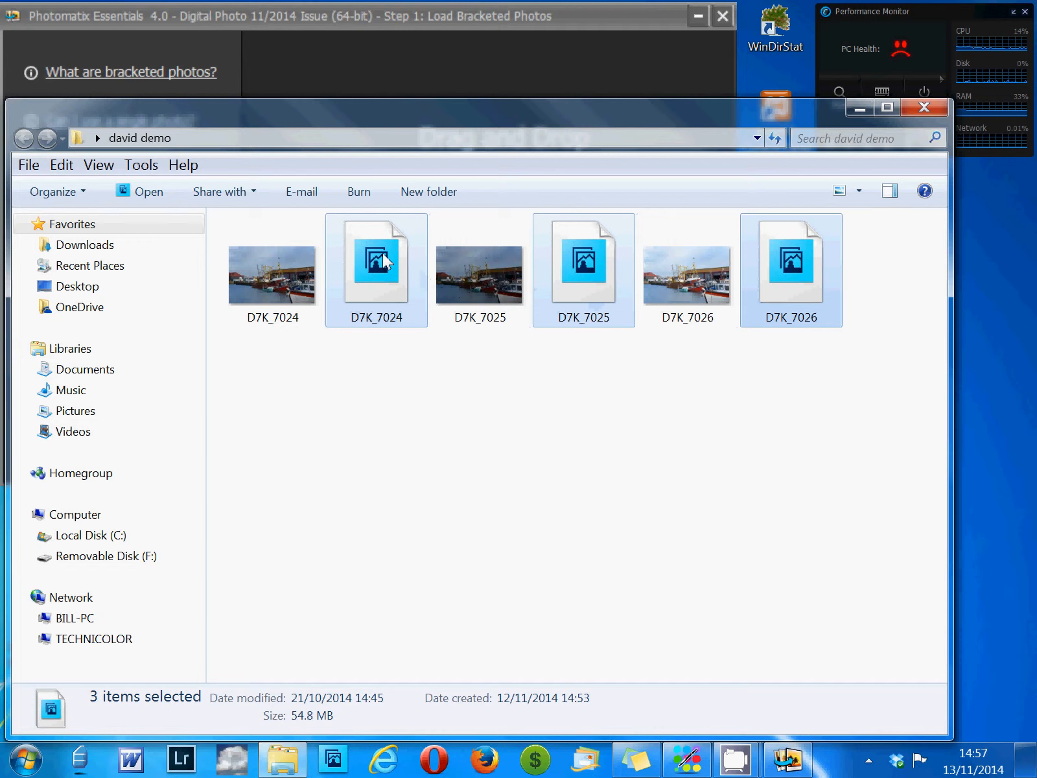
pyautogui.moveTo(384, 263); pyautogui.dragTo(280, 62)
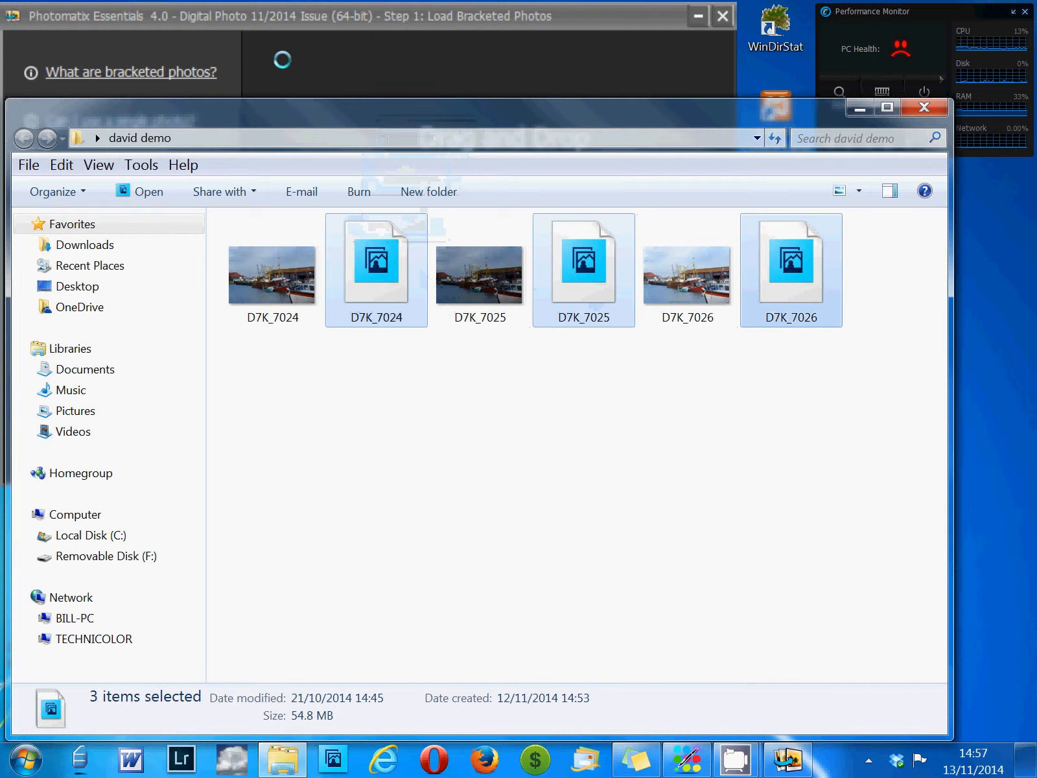
pyautogui.click(859, 110)
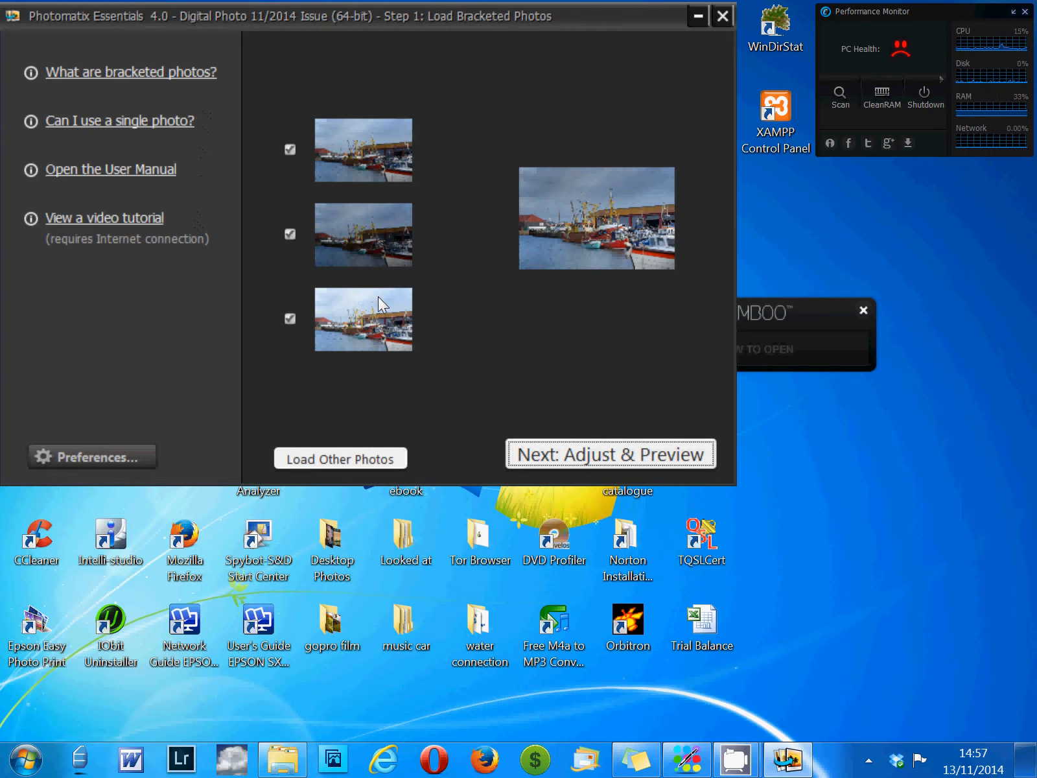
# Merge the bracketed photos with alignment and cropping but no ghost removal, and process the result with noise reduction.
pyautogui.press('Return')
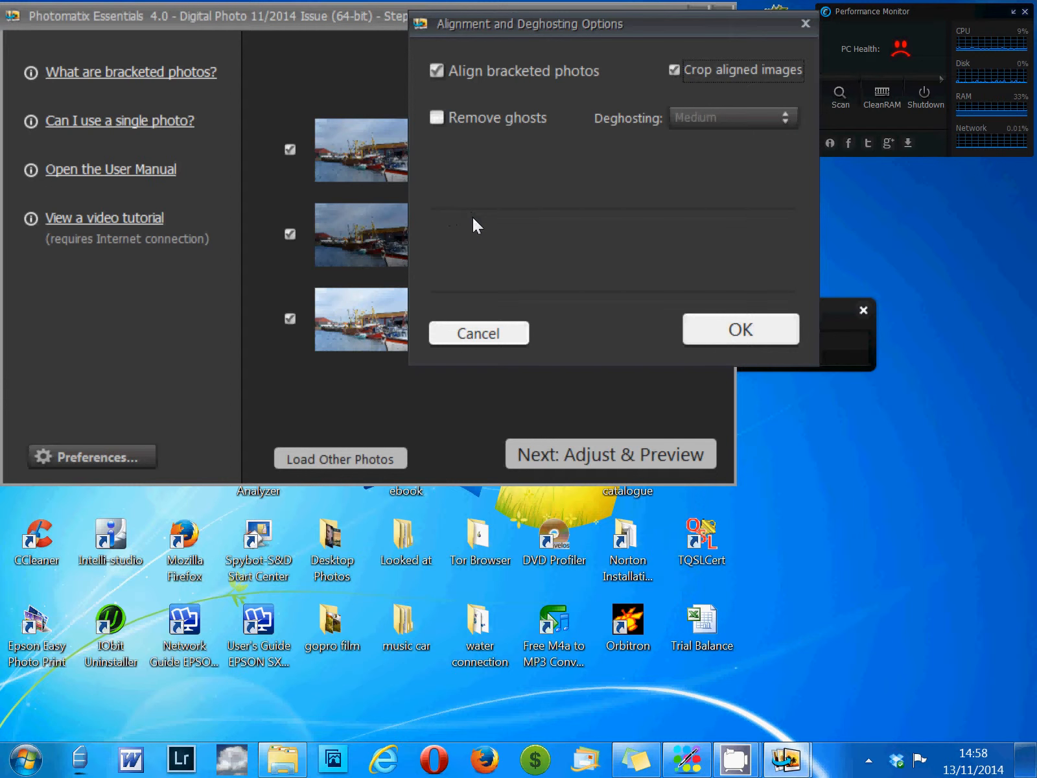
pyautogui.press('Return')
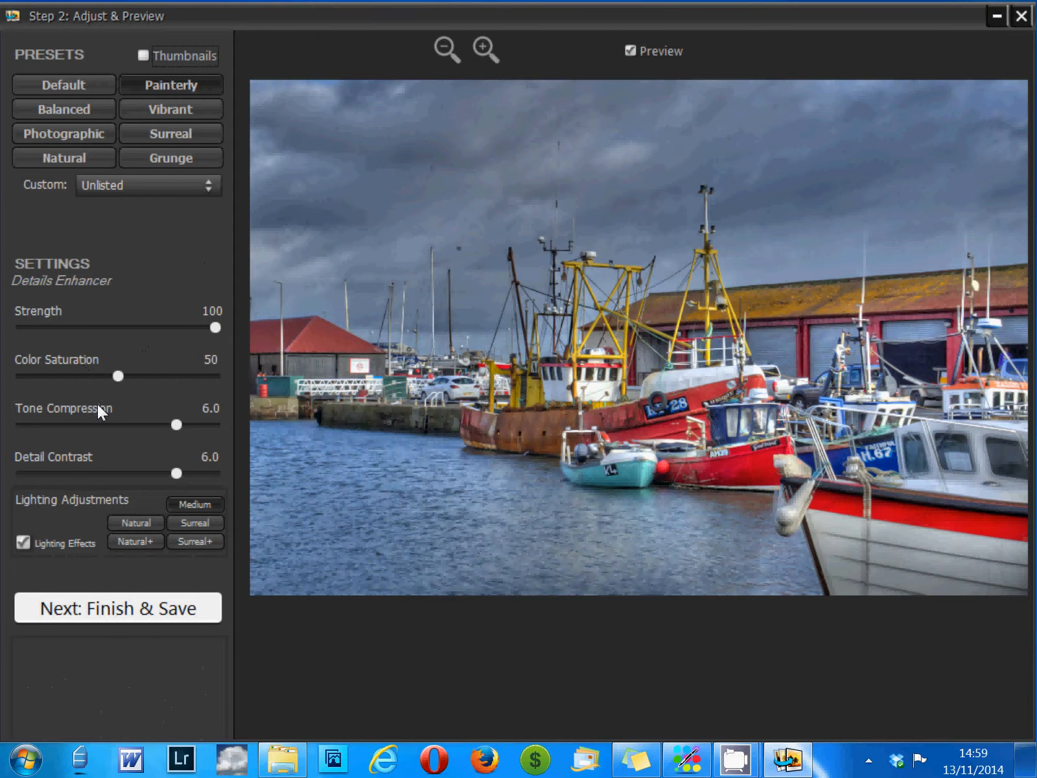
pyautogui.press('Return')
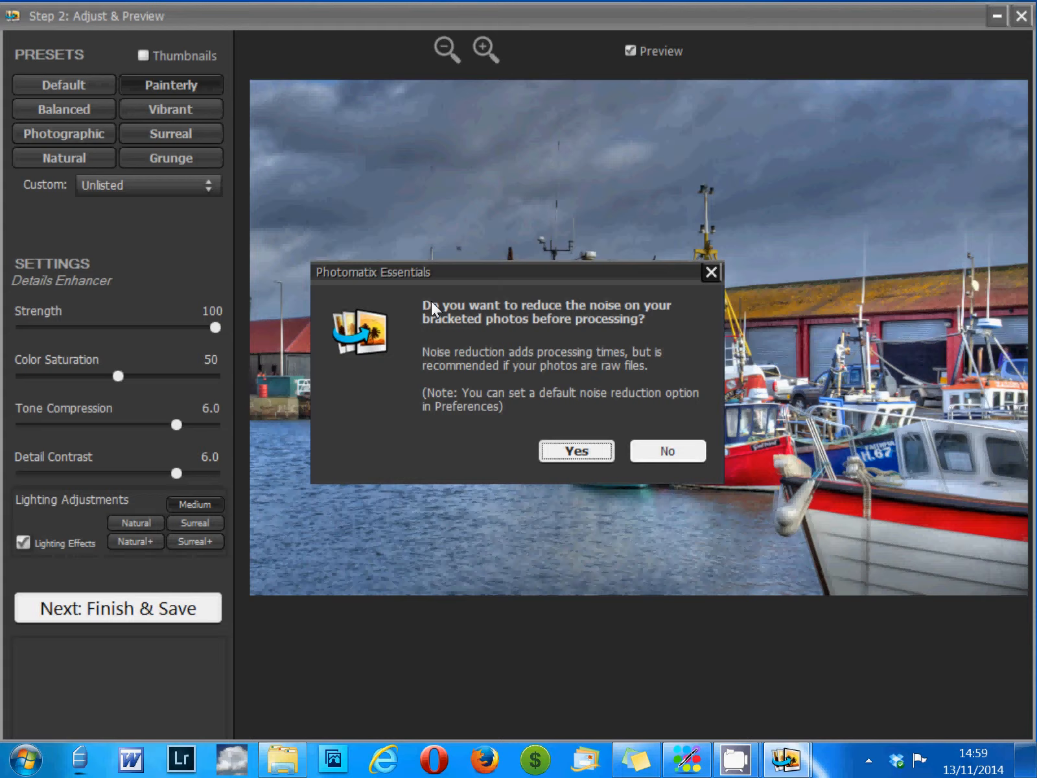
pyautogui.press('Return')
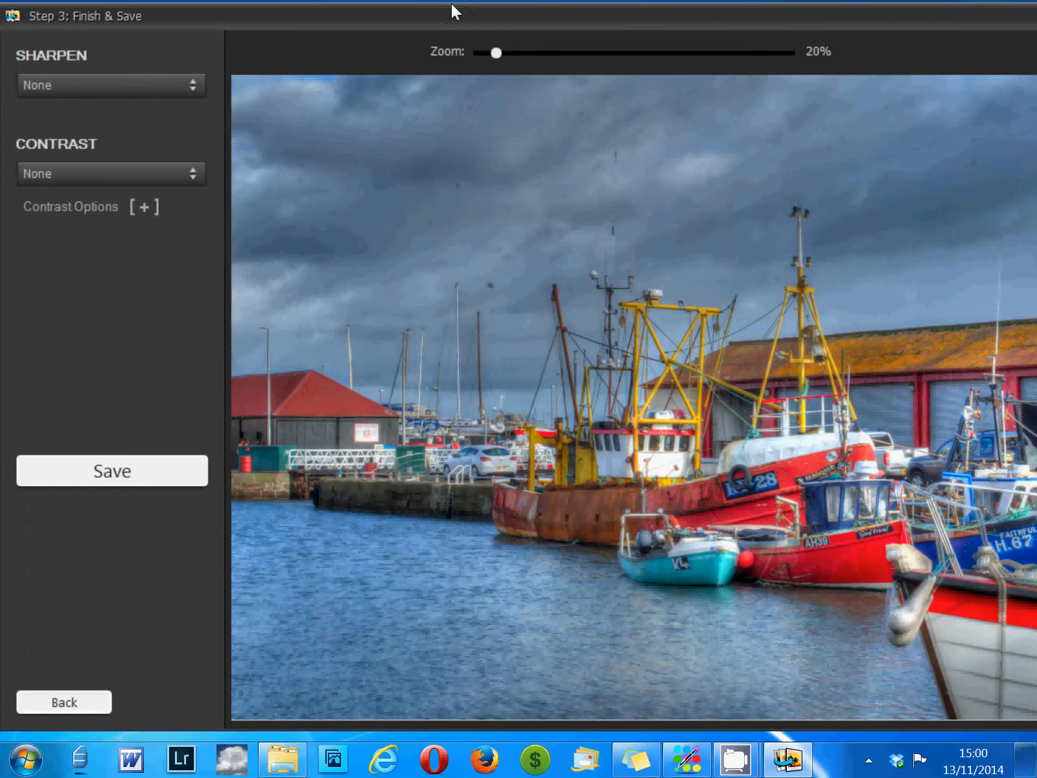
# Examine the tone-mapped image's sky, masts and roof at 71% zoom, ending with the whole picture at 18%.
pyautogui.moveTo(452, 12); pyautogui.dragTo(308, 9)
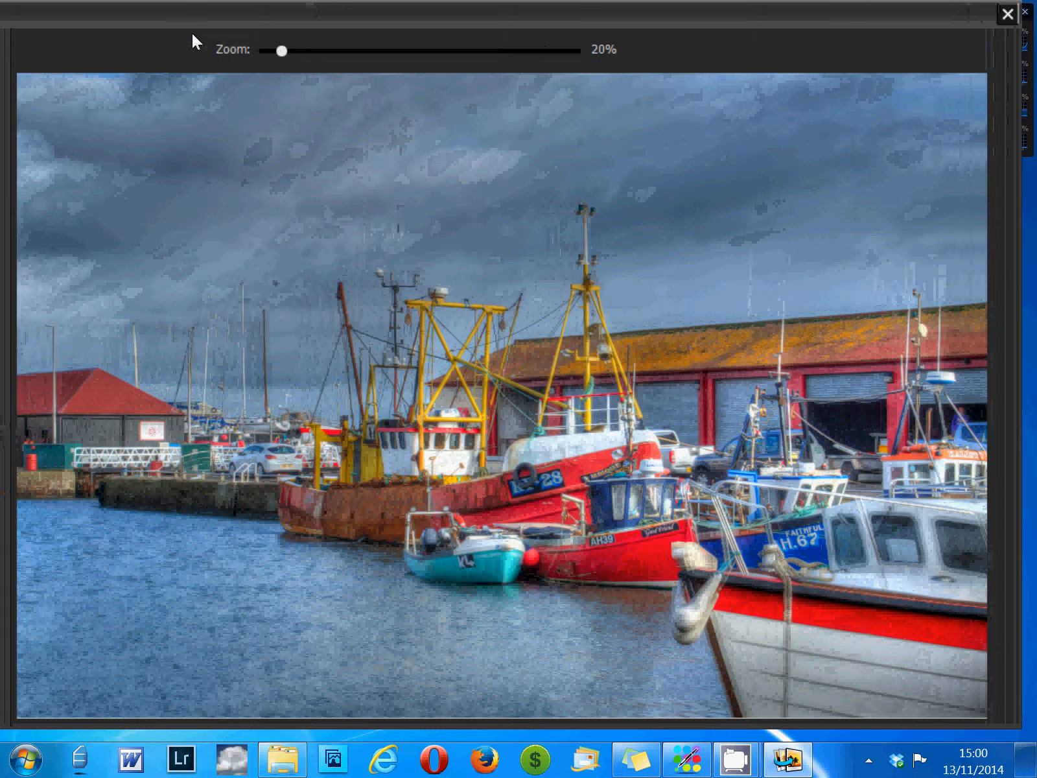
pyautogui.scroll(5, 268, 58)
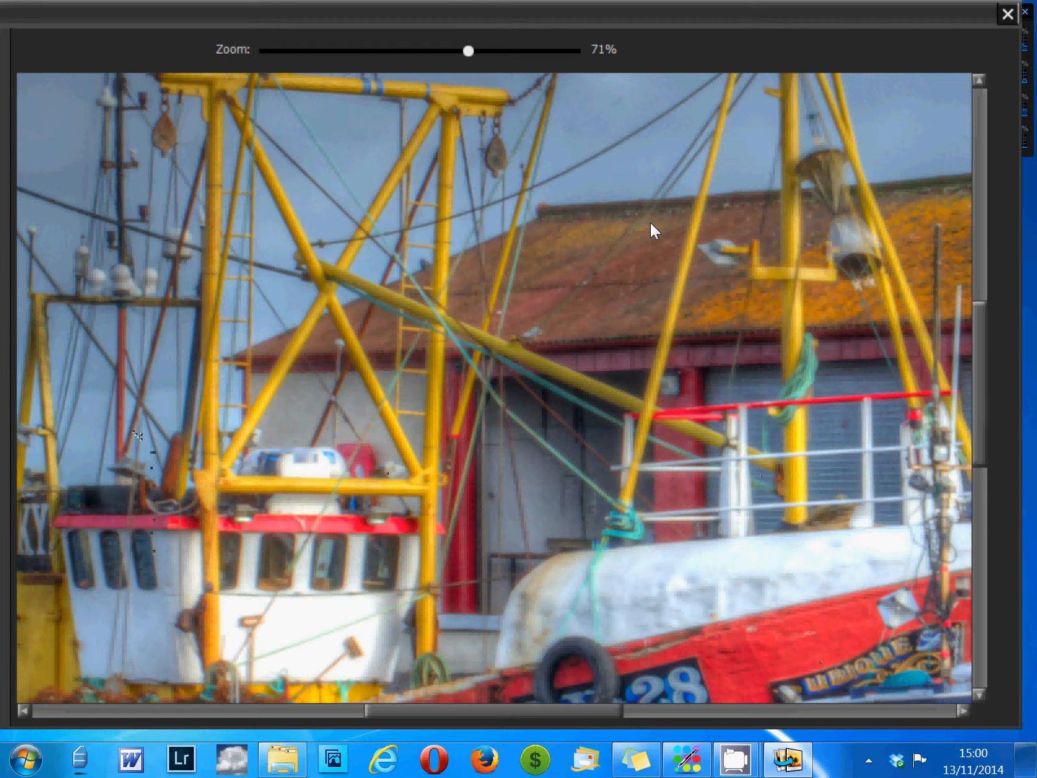
pyautogui.scroll(6, 650, 222)
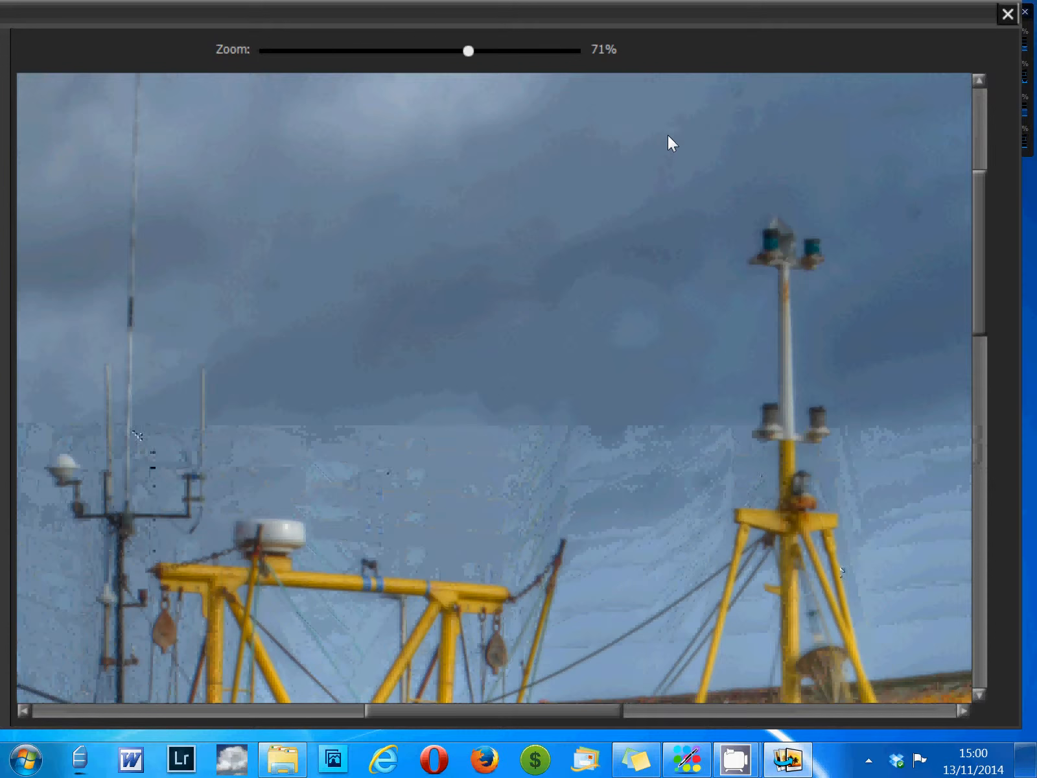
pyautogui.scroll(4, 671, 142)
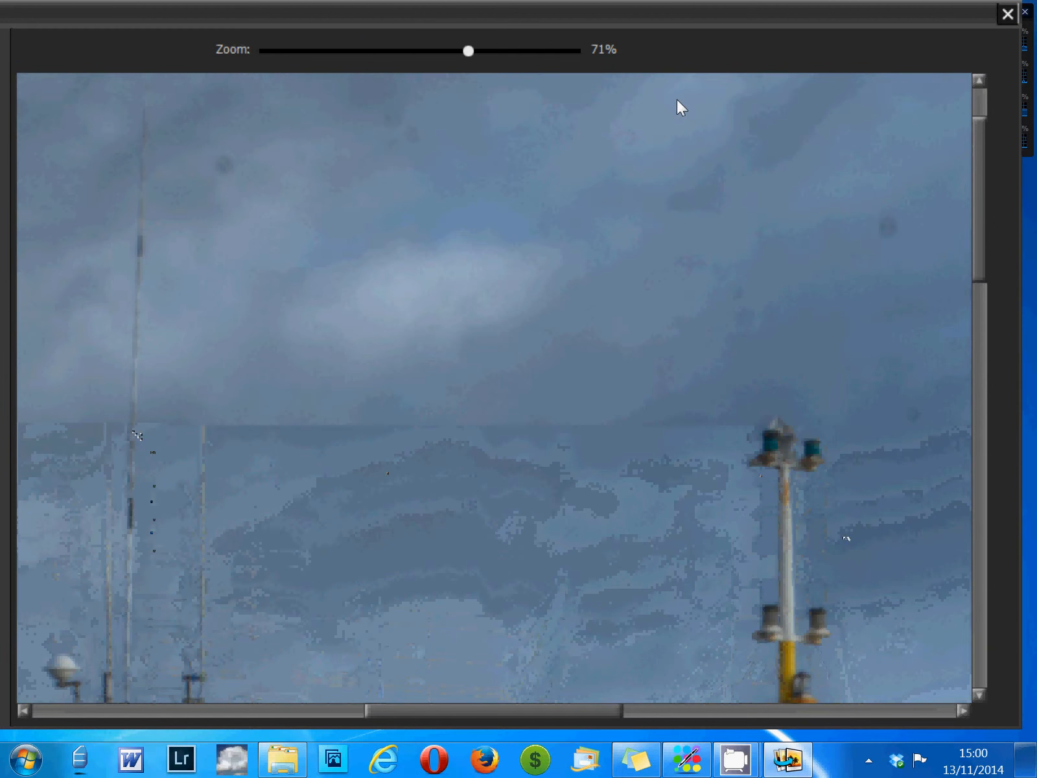
pyautogui.scroll(-6, 677, 99)
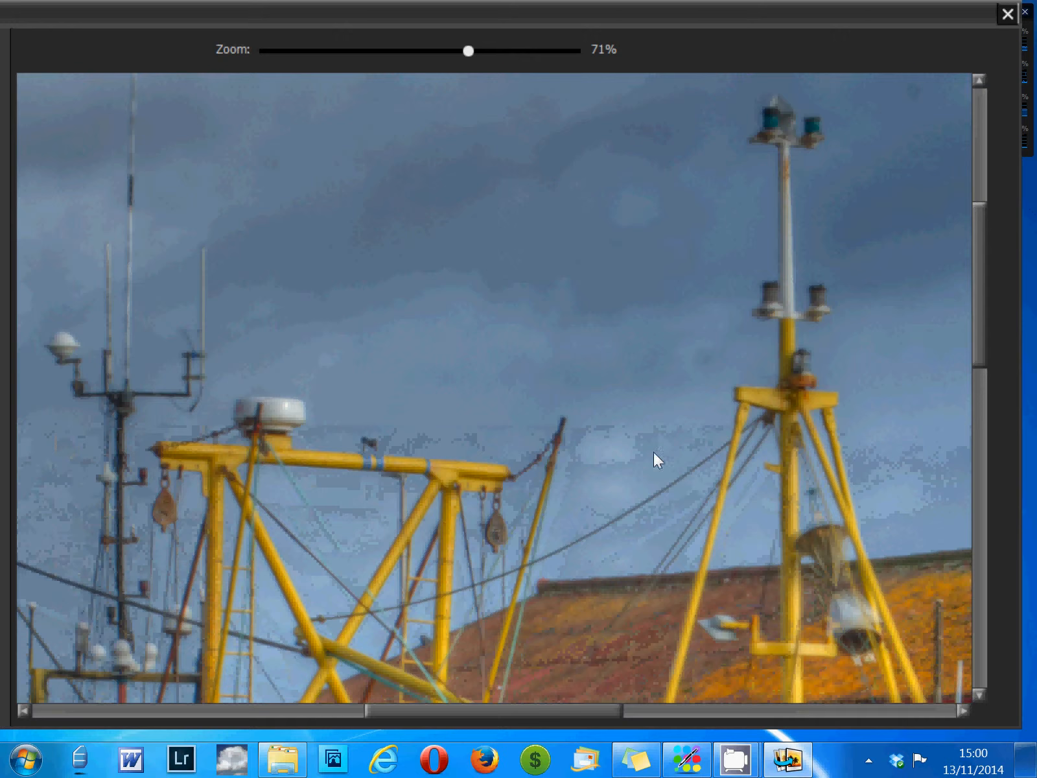
pyautogui.hscroll(5, 624, 481)
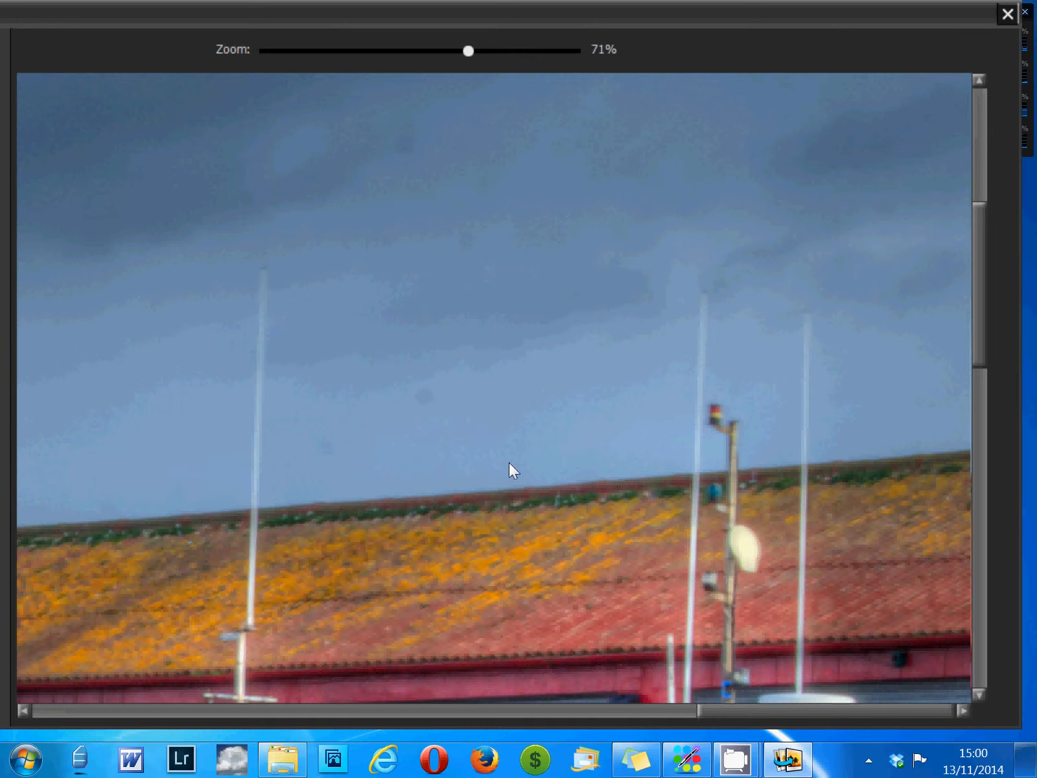
pyautogui.hscroll(-5, 403, 480)
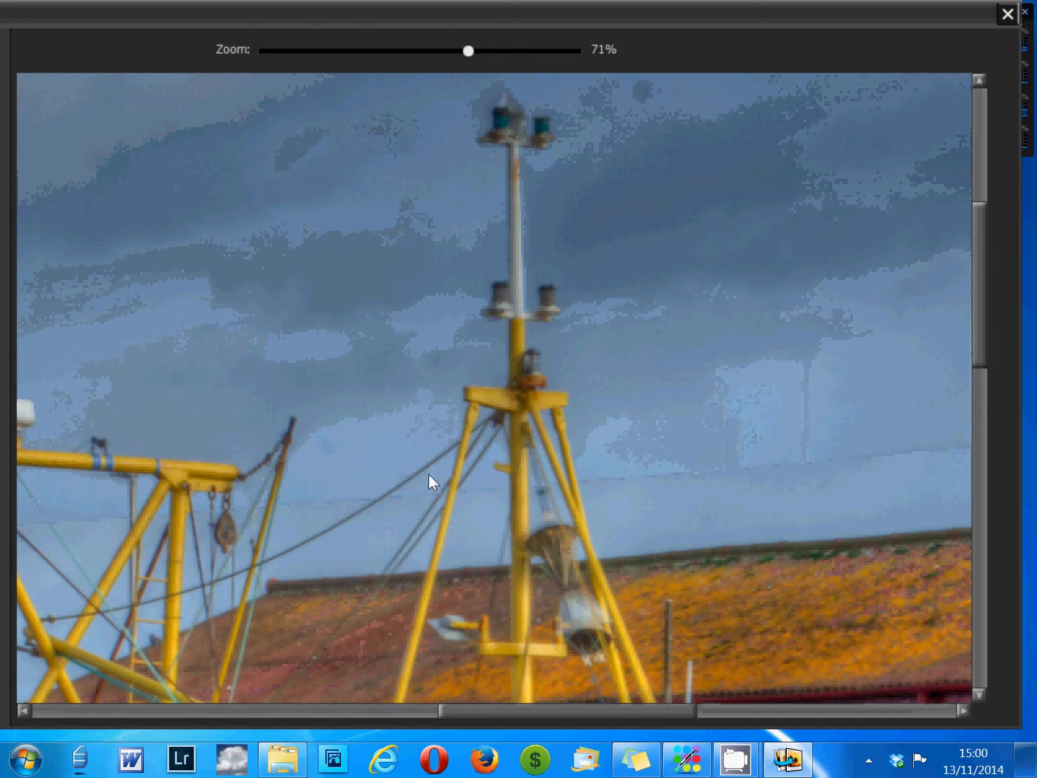
pyautogui.hscroll(-5, 319, 472)
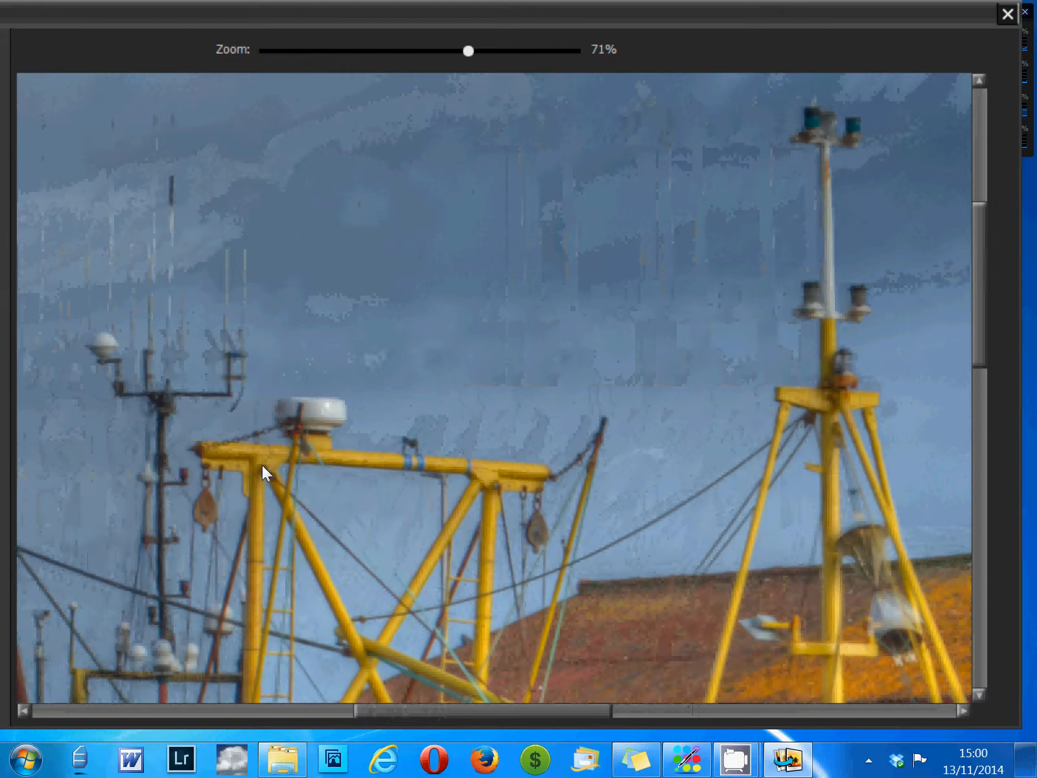
pyautogui.hscroll(-5, 223, 458)
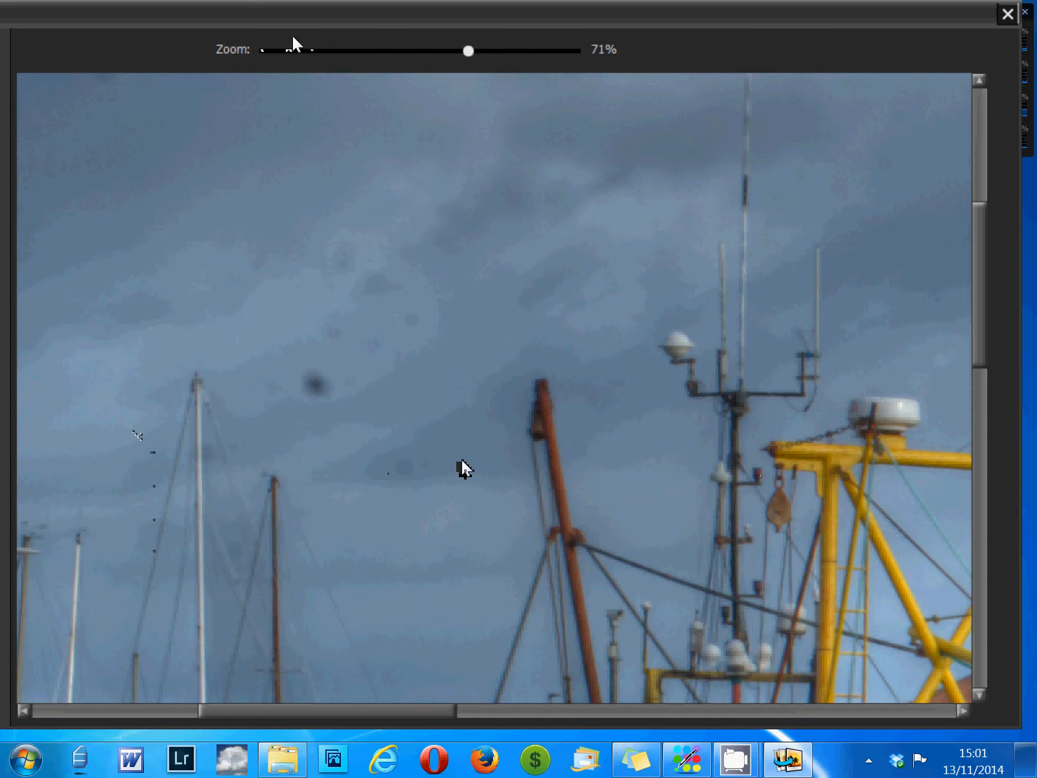
pyautogui.moveTo(468, 50); pyautogui.dragTo(342, 51)
pyautogui.moveTo(217, 32); pyautogui.dragTo(182, 29)
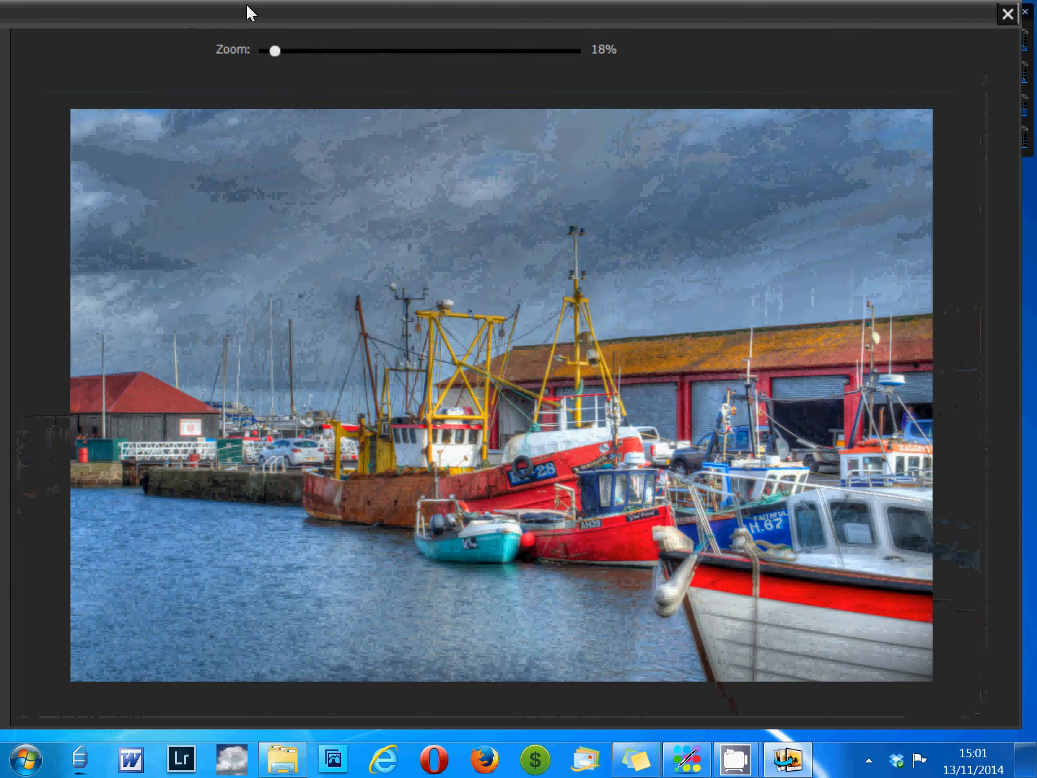
pyautogui.moveTo(247, 5); pyautogui.dragTo(424, 9)
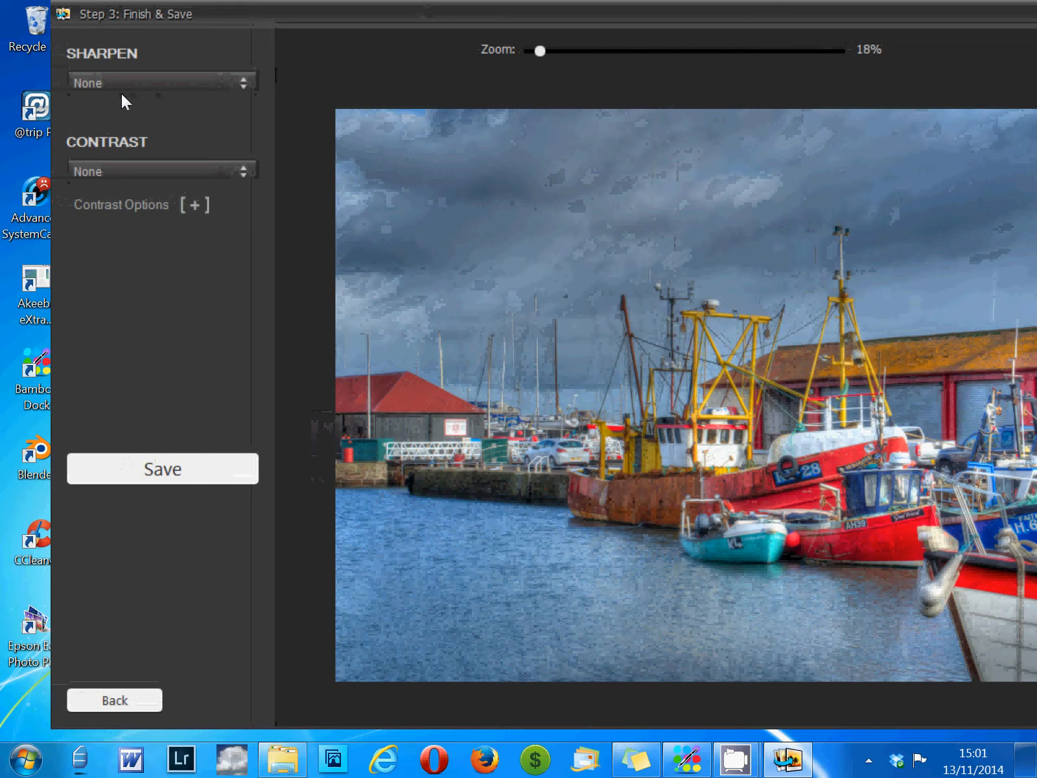
# Save the finished image as the JPEG D7K_7024_5_6_tonemapped in the source photo folder.
pyautogui.hotkey('ctrl', 's')
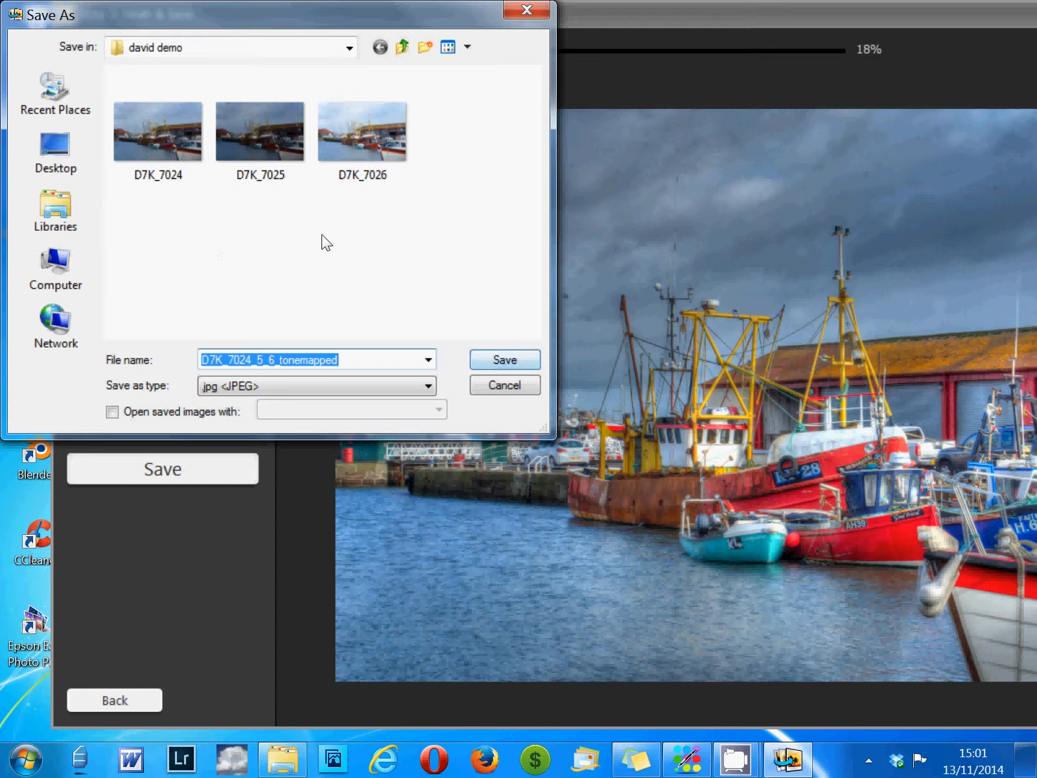
pyautogui.press('Return')
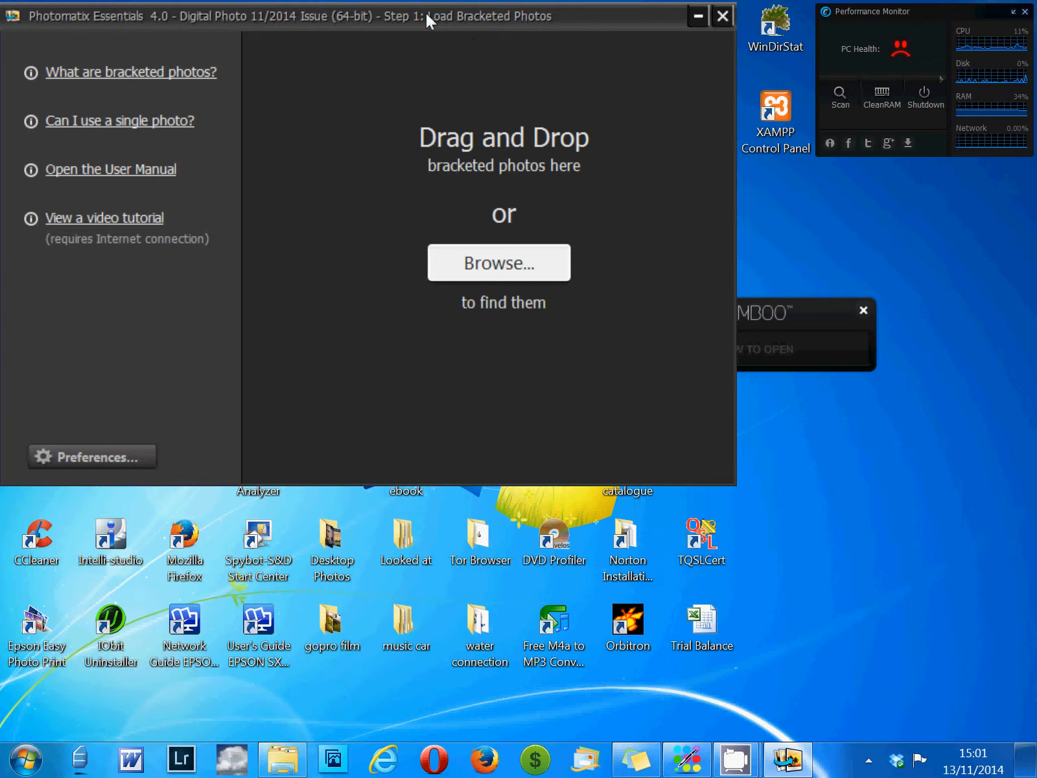
# Move the Photomatix Essentials window out of the way and open the desktop folder holding the source photos.
pyautogui.moveTo(426, 13); pyautogui.dragTo(537, 197)
pyautogui.moveTo(500, 139); pyautogui.dragTo(792, 258)
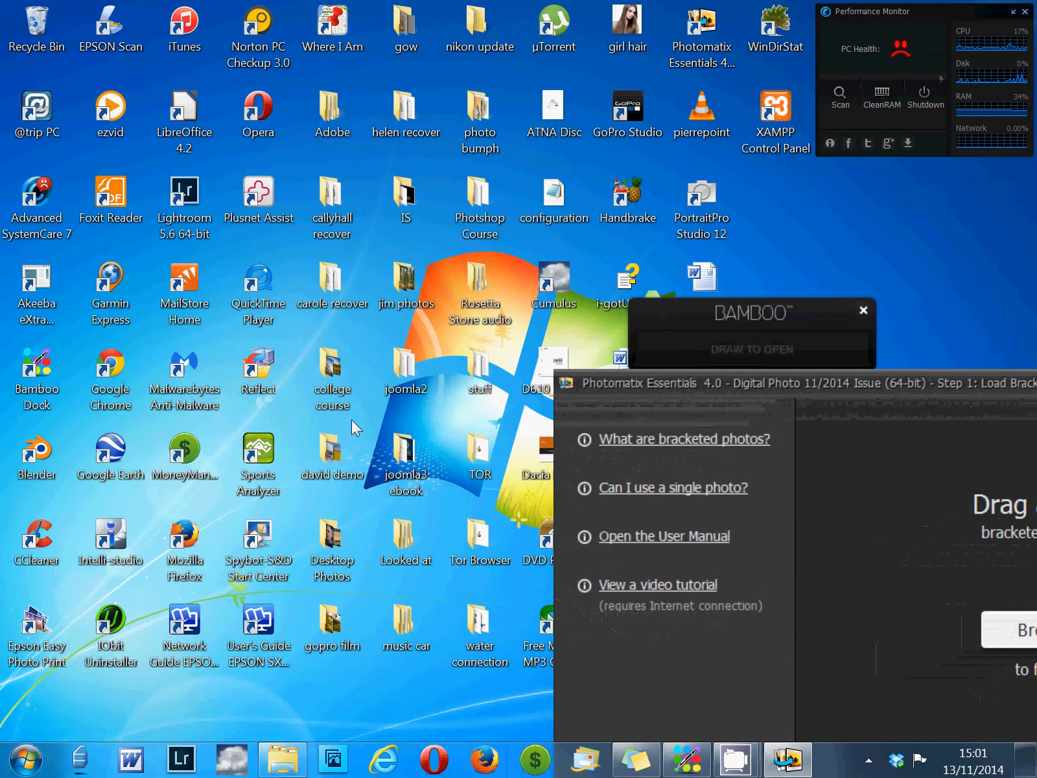
pyautogui.doubleClick(332, 454)
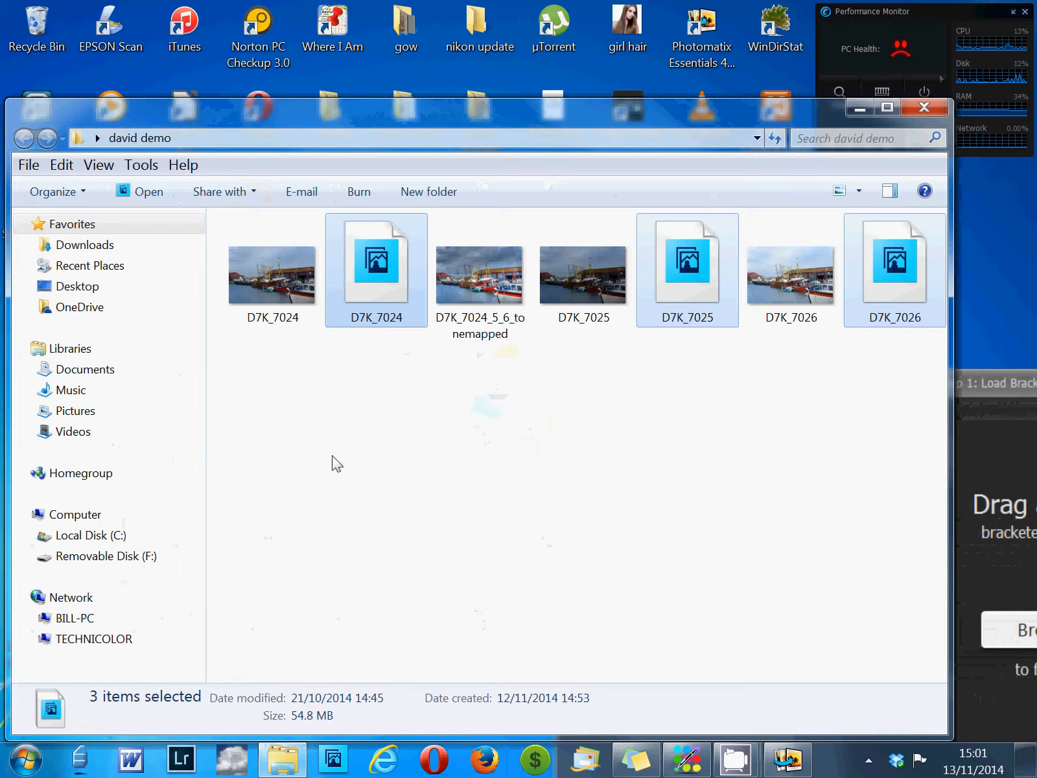
# Open D7K_7024_5_6_tonemapped in Paint and view it full screen.
pyautogui.rightClick(492, 290)
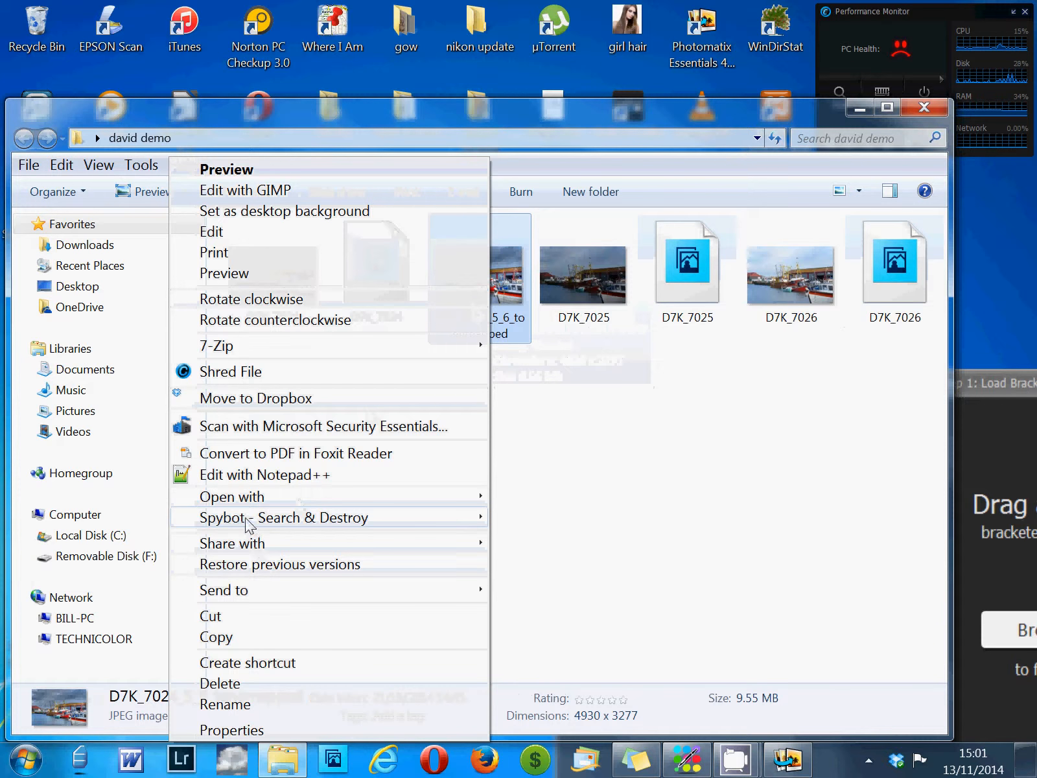
pyautogui.moveTo(244, 497)
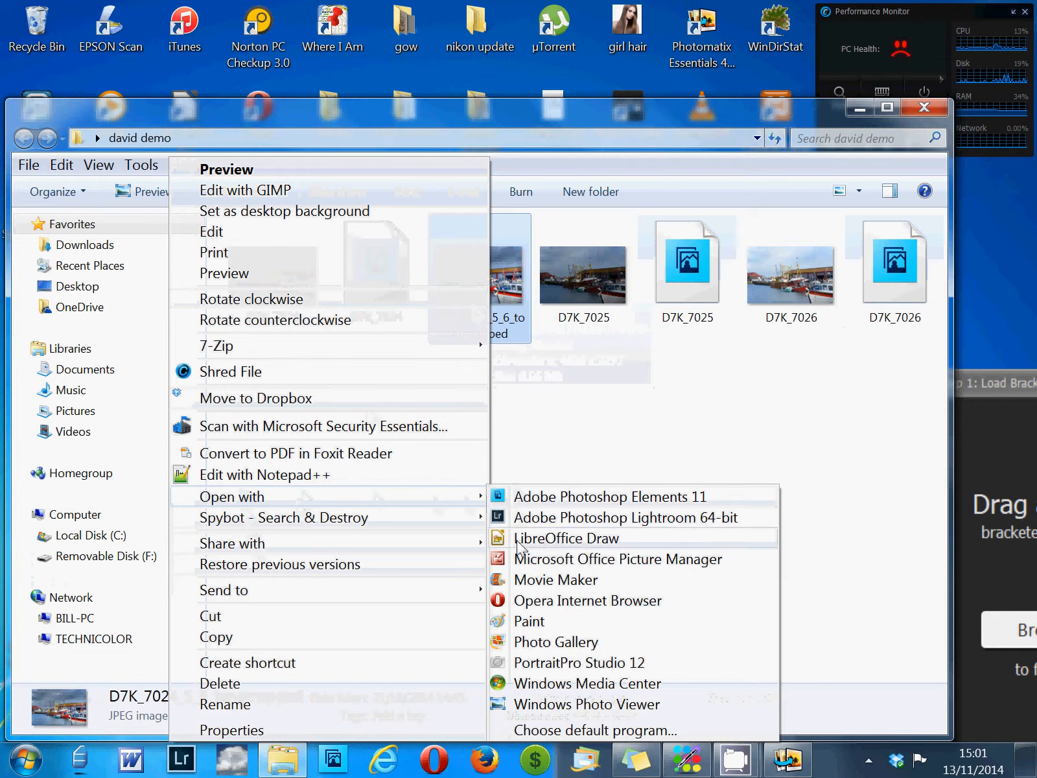
pyautogui.click(522, 623)
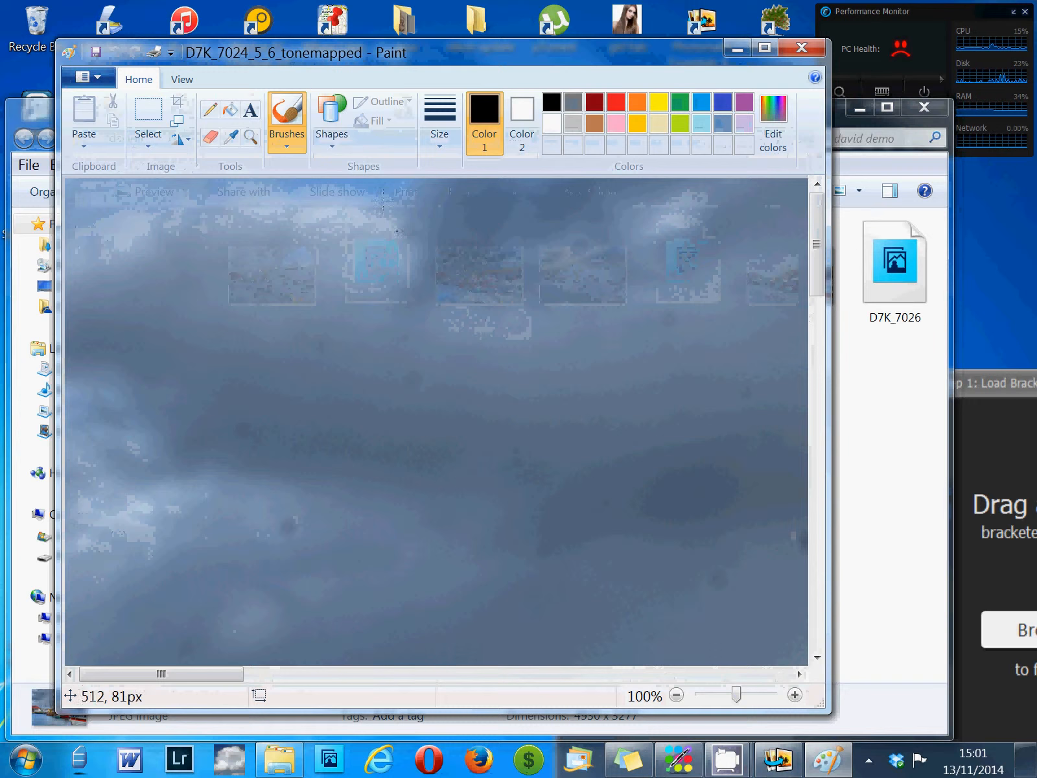
pyautogui.click(183, 81)
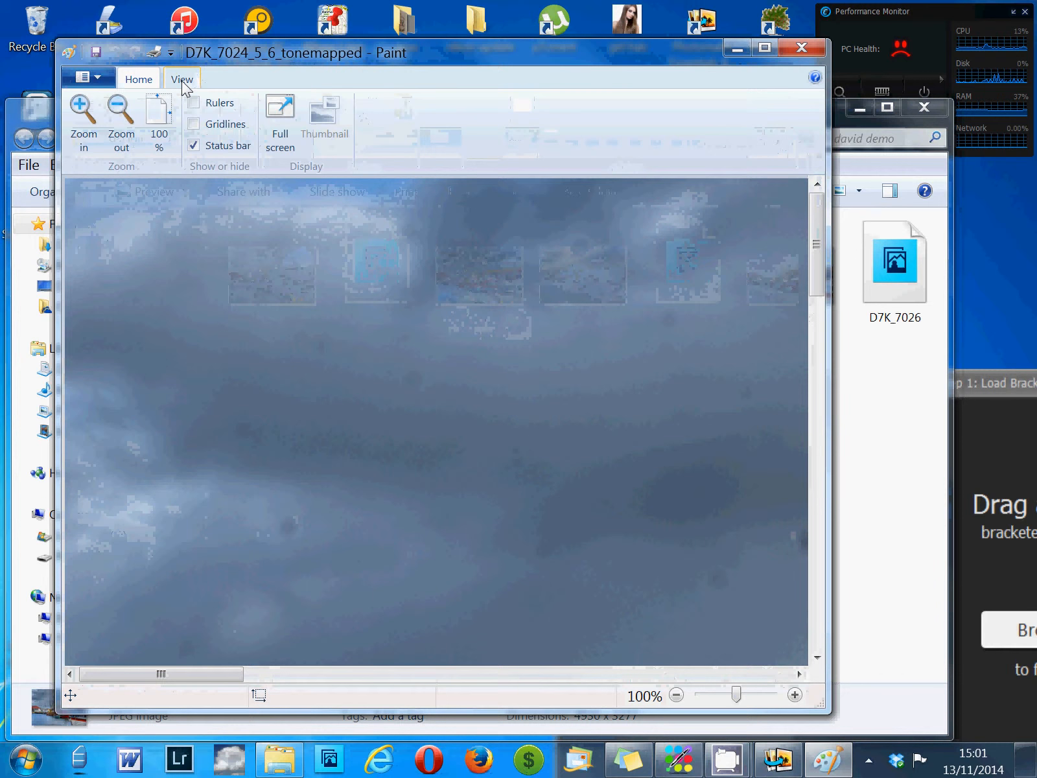
pyautogui.click(275, 133)
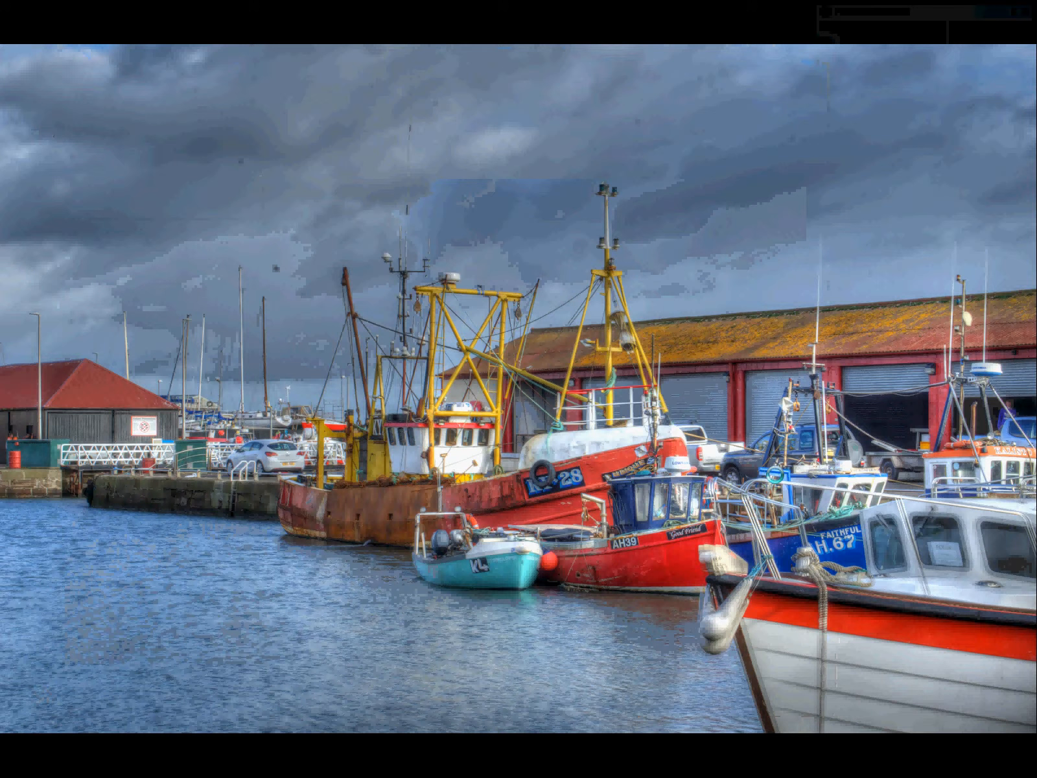